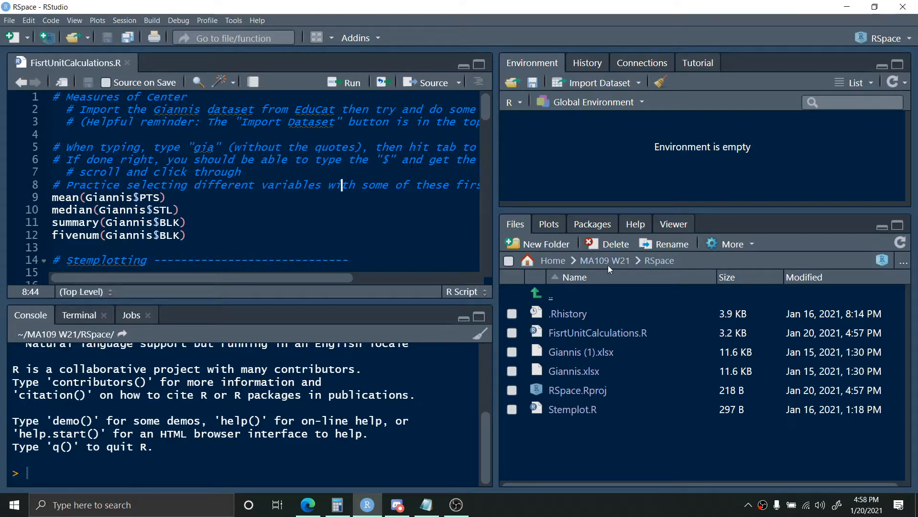
left_click(616, 85)
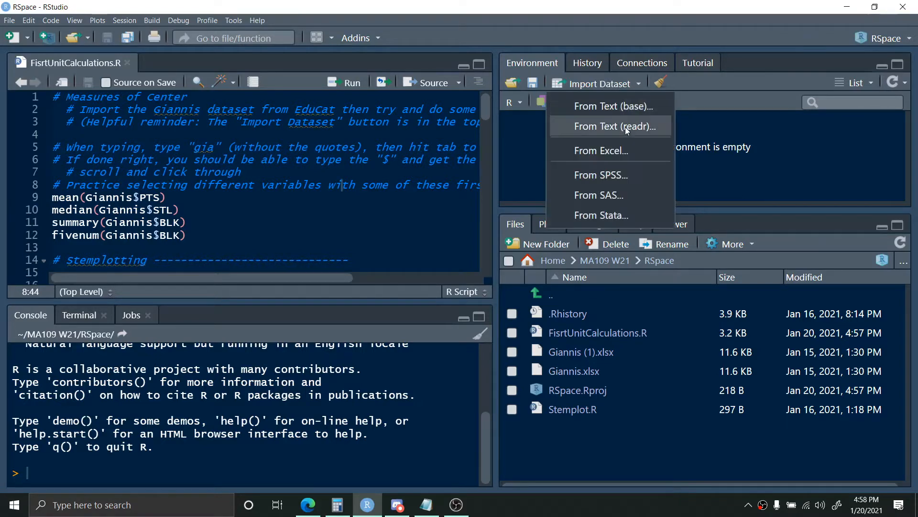
left_click(624, 149)
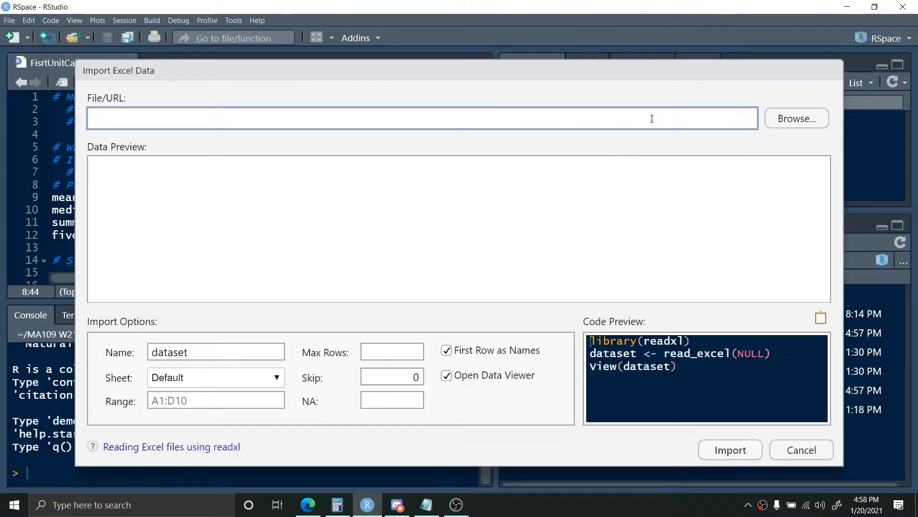
left_click(802, 452)
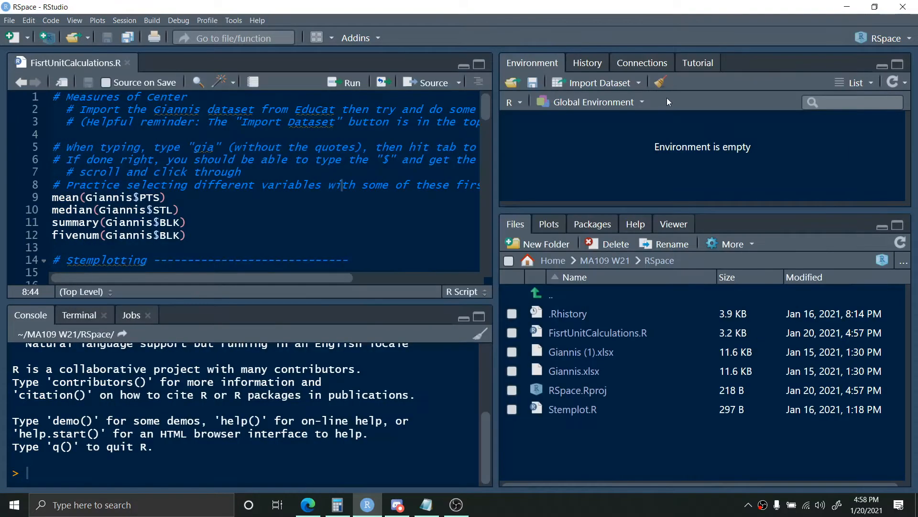
- Import the Excel file Giannis.xlsx from the RSpace folder as the dataset Giannis
left_click(589, 87)
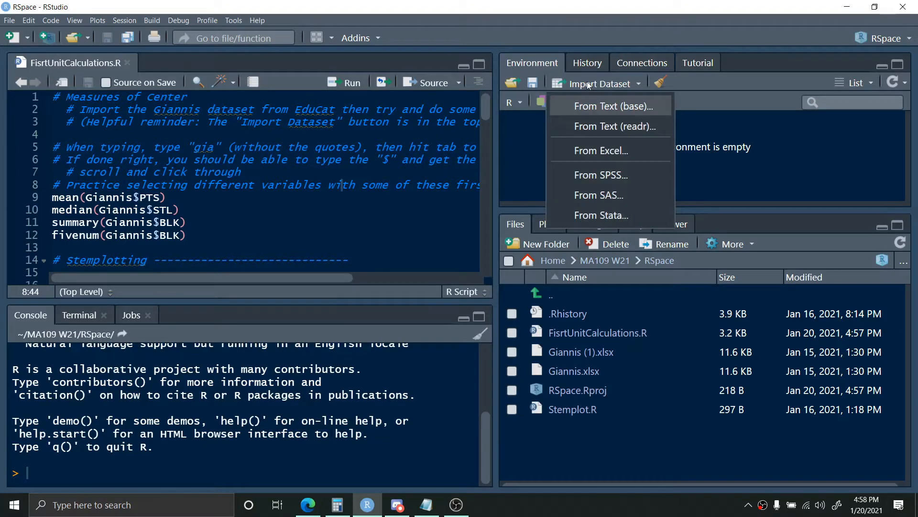
left_click(608, 152)
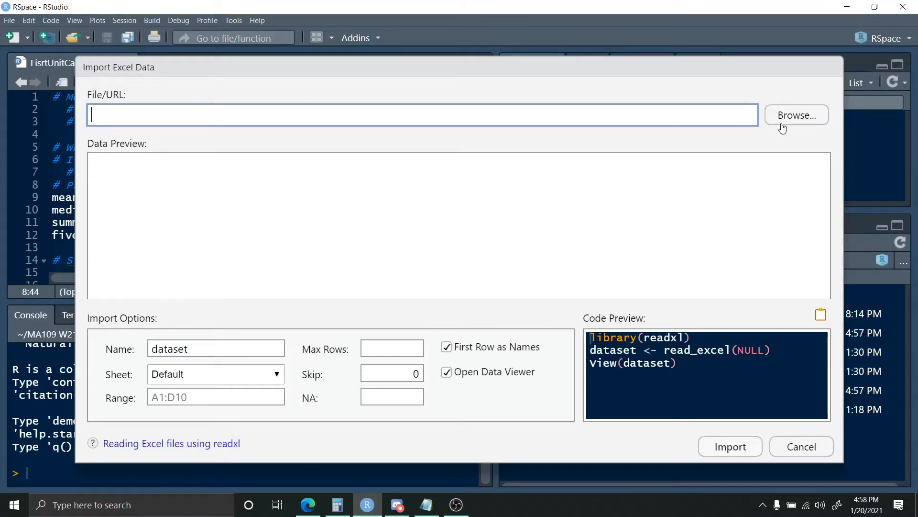
left_click(785, 118)
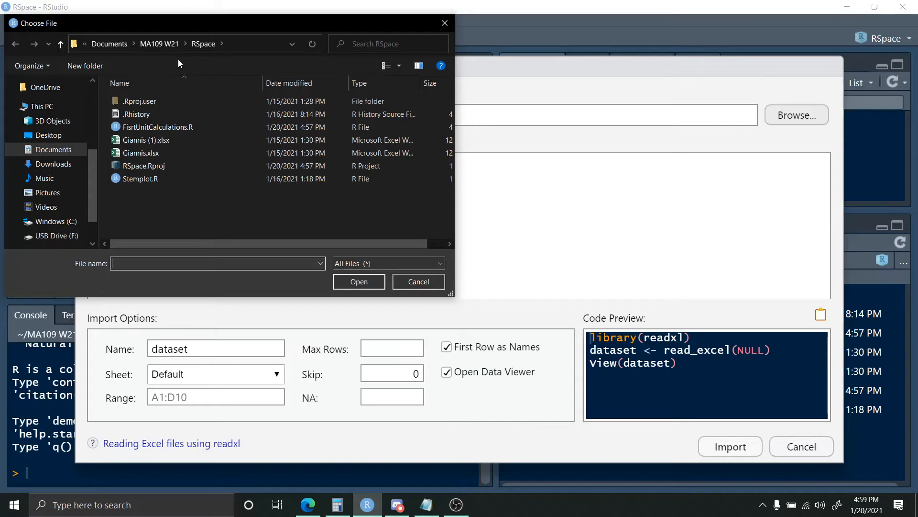
left_click(174, 152)
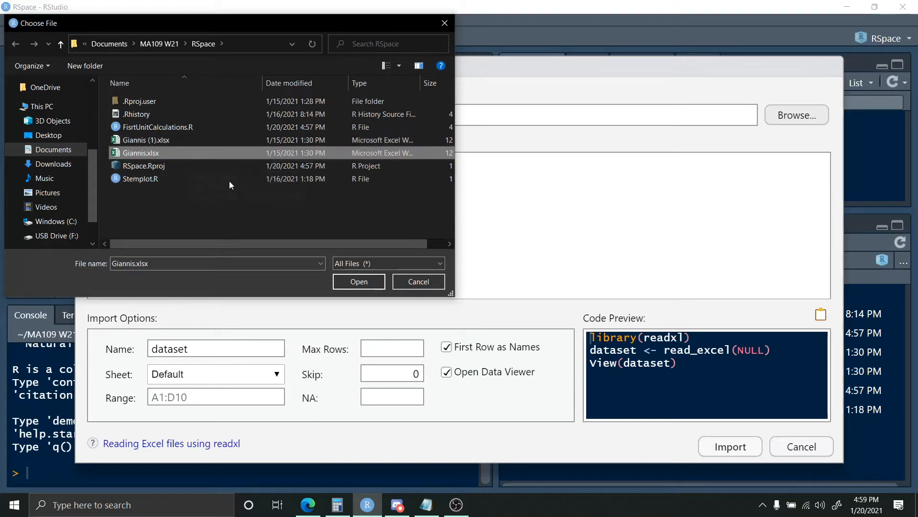
left_click(343, 278)
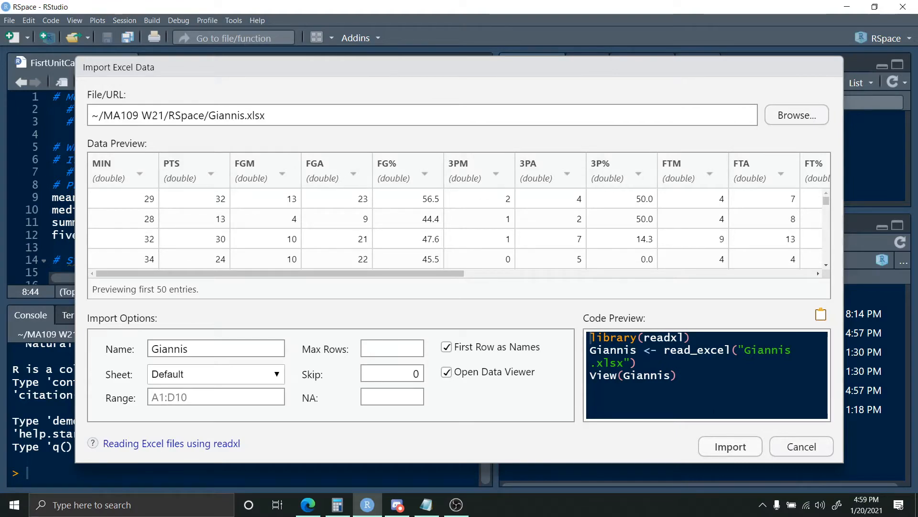
left_click(733, 446)
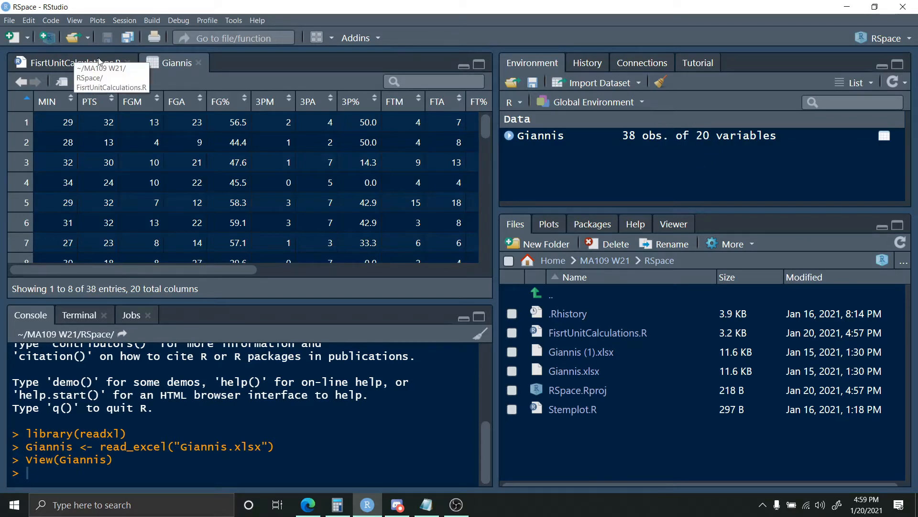
- Run the whole FisrtUnitCalculations.R script using Source with Echo
left_click(74, 65)
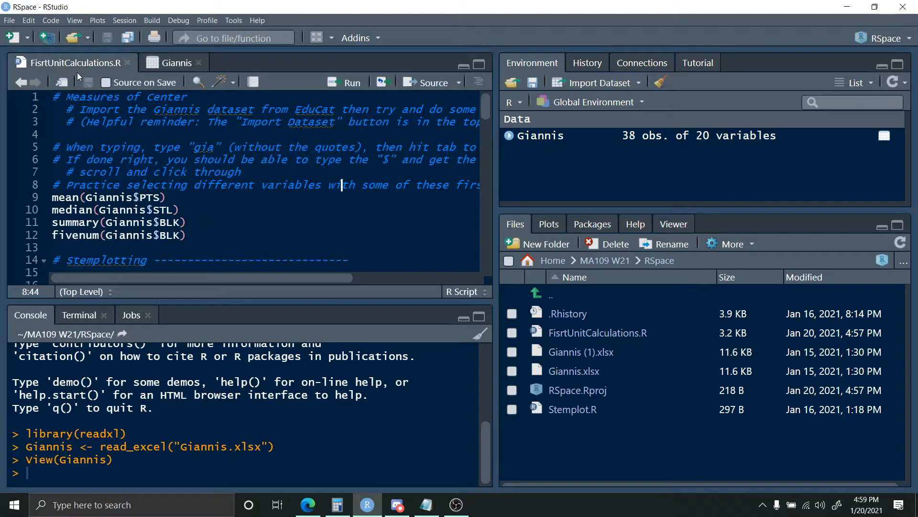
left_click(459, 84)
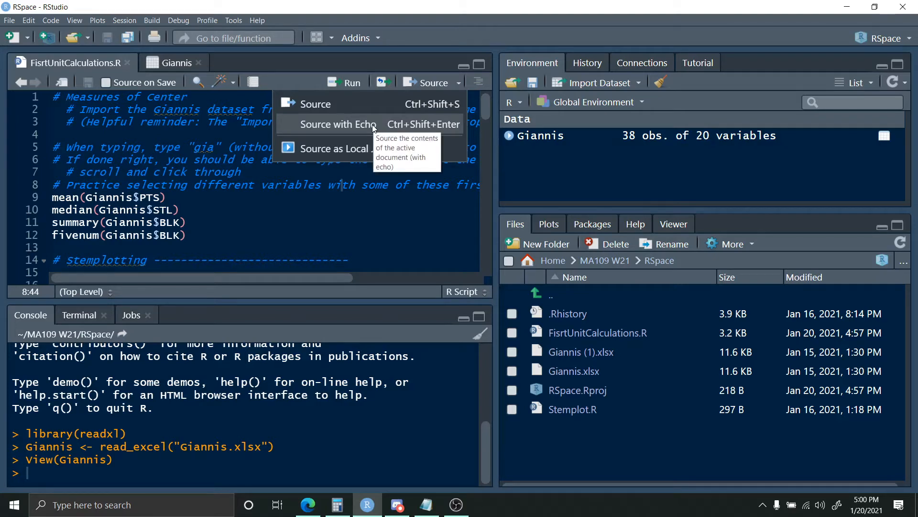
left_click(338, 125)
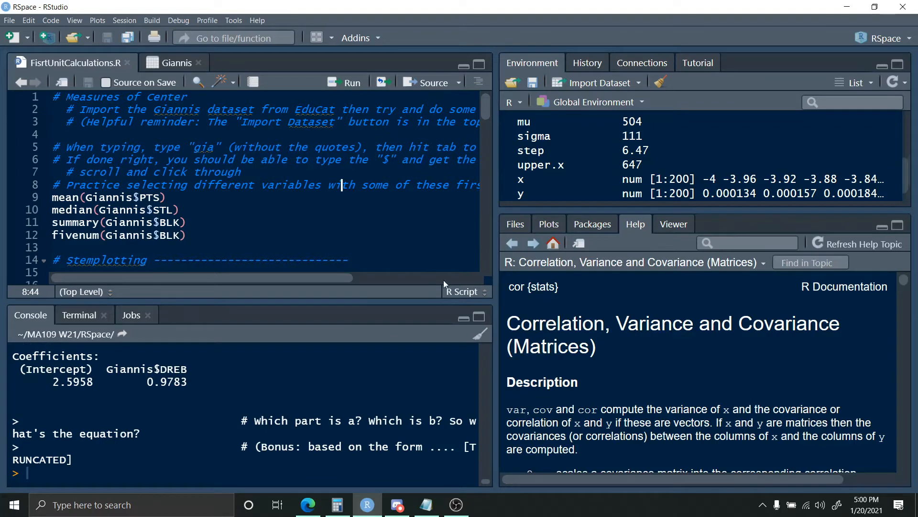
- Copy the entire console output into a blank Notepad document and return to RStudio
left_click(478, 317)
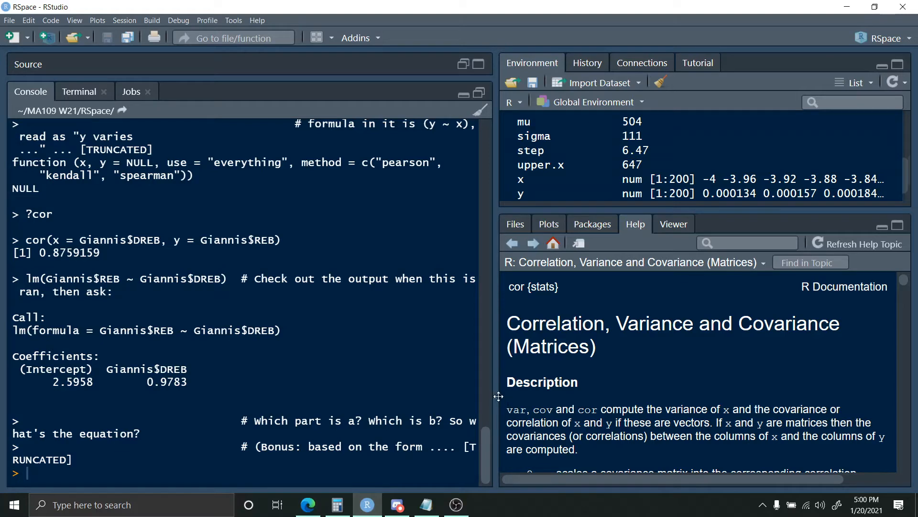
left_click_drag(498, 396, 663, 383)
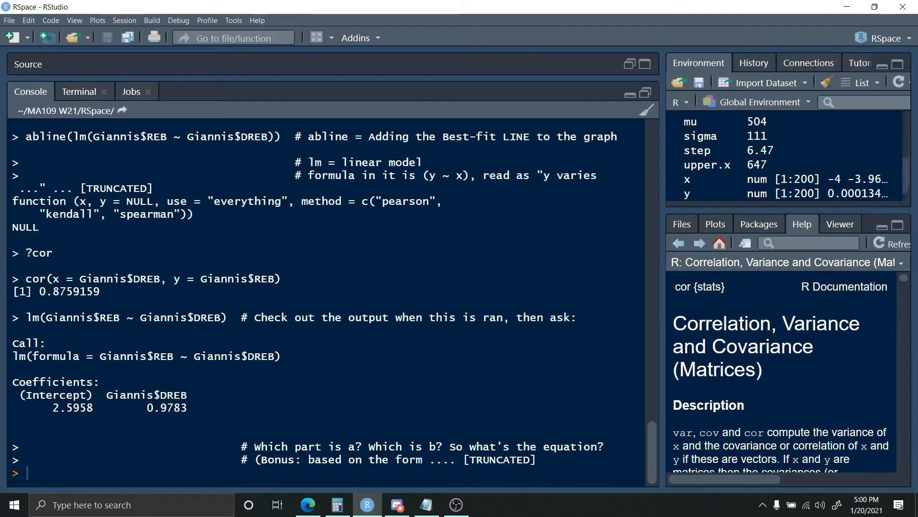
left_click_drag(549, 458, 18, 103)
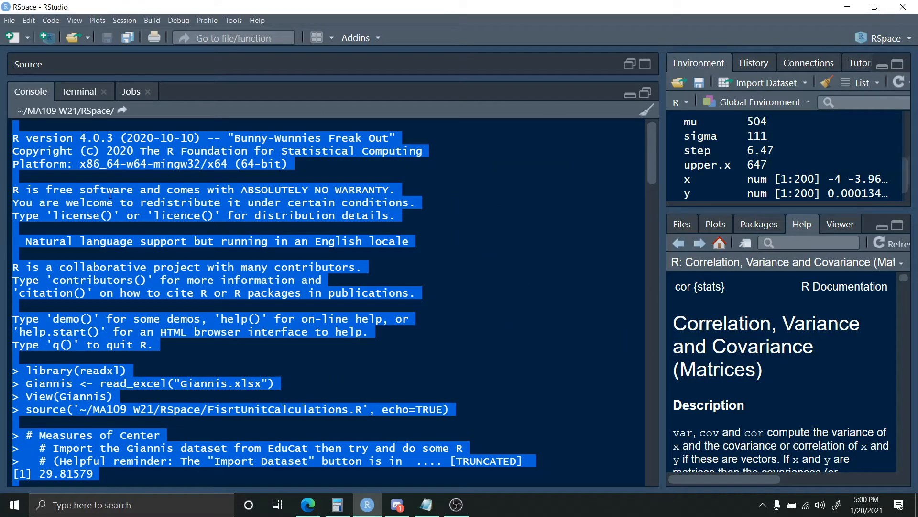
left_click(427, 504)
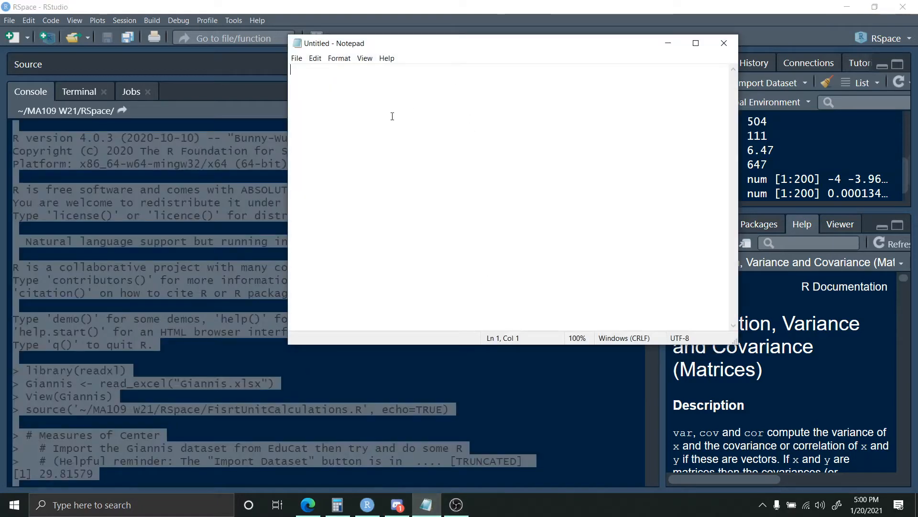
key("ctrl+v")
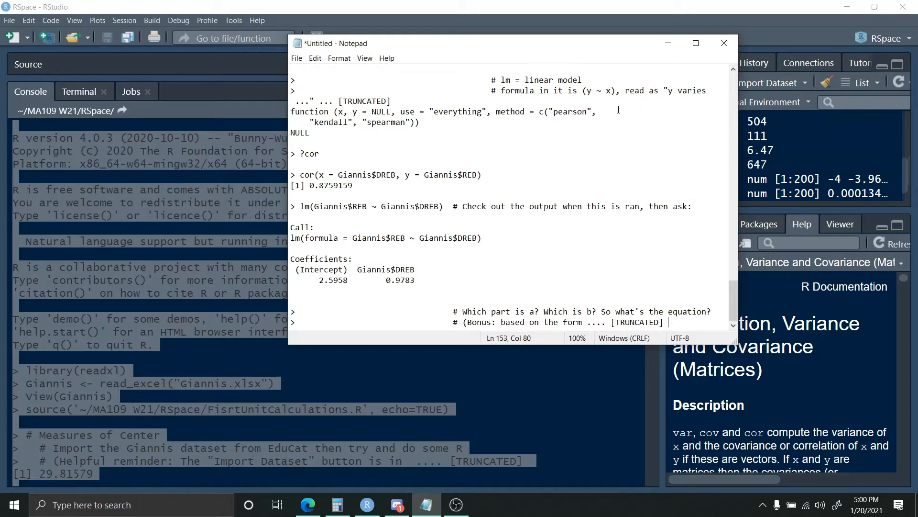
left_click(668, 43)
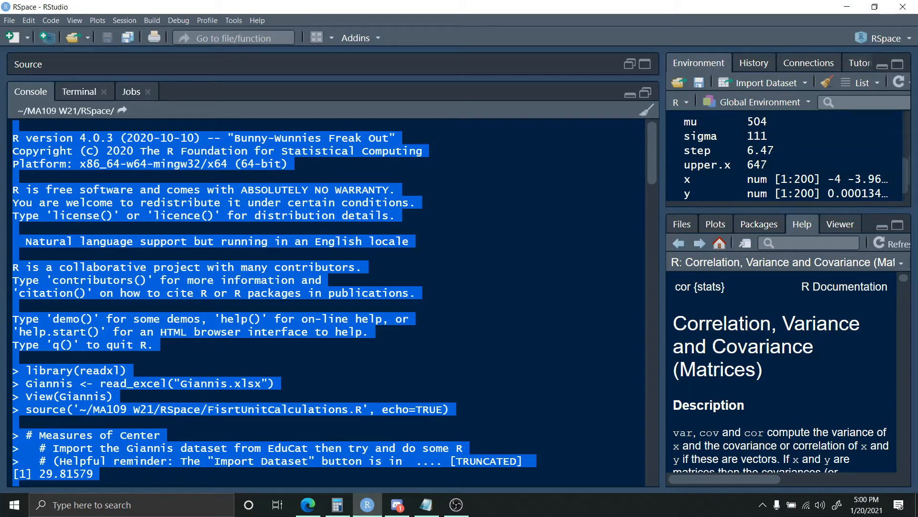
left_click(645, 92)
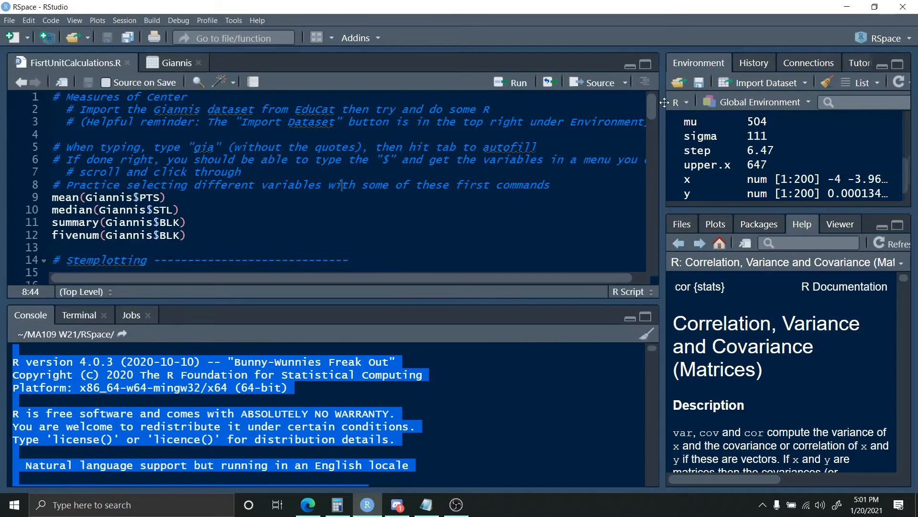
left_click_drag(664, 110, 524, 125)
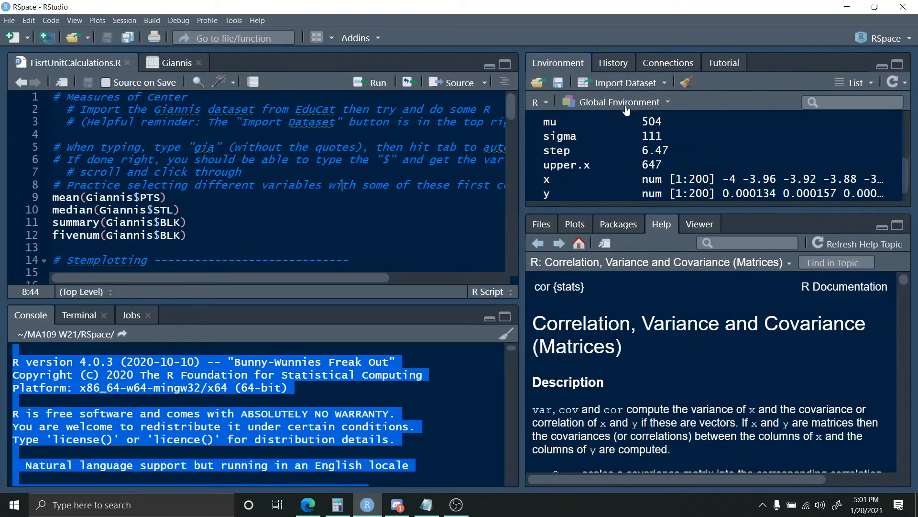
- Clear the console and remove all objects from the environment, including hidden objects
left_click(506, 333)
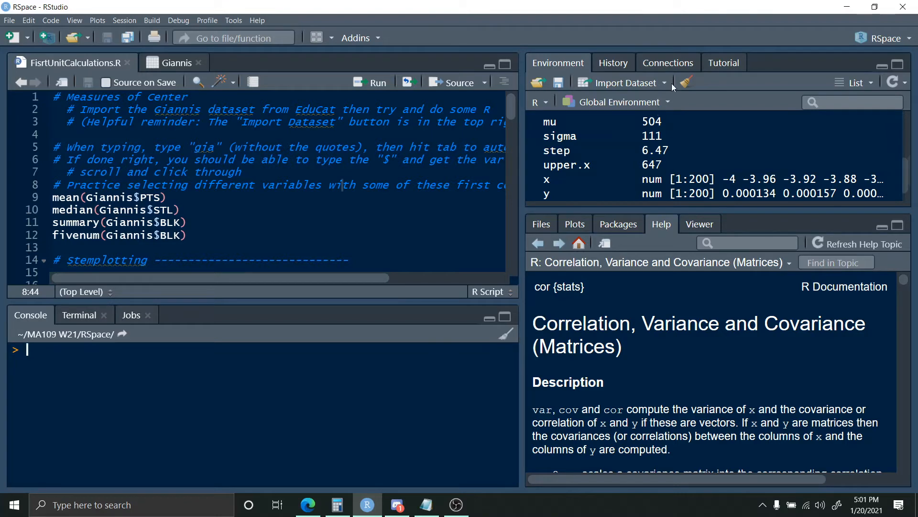
left_click(687, 82)
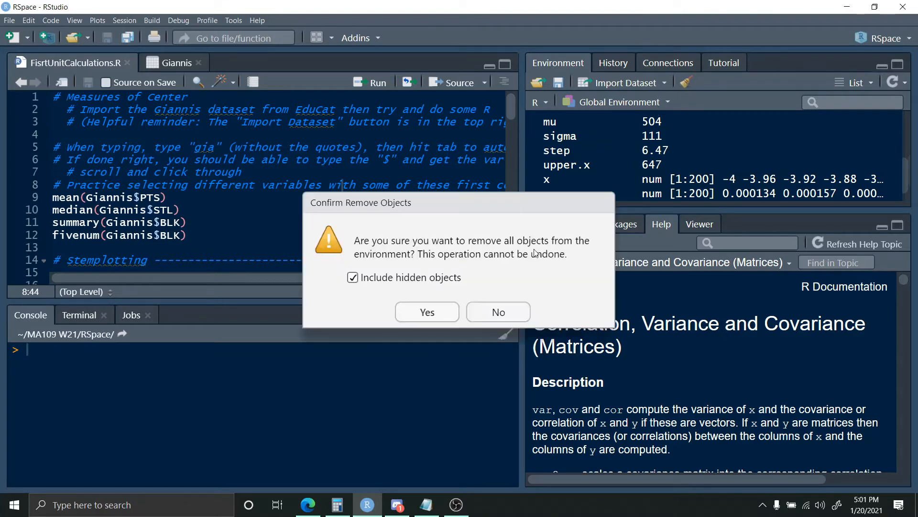
left_click(434, 315)
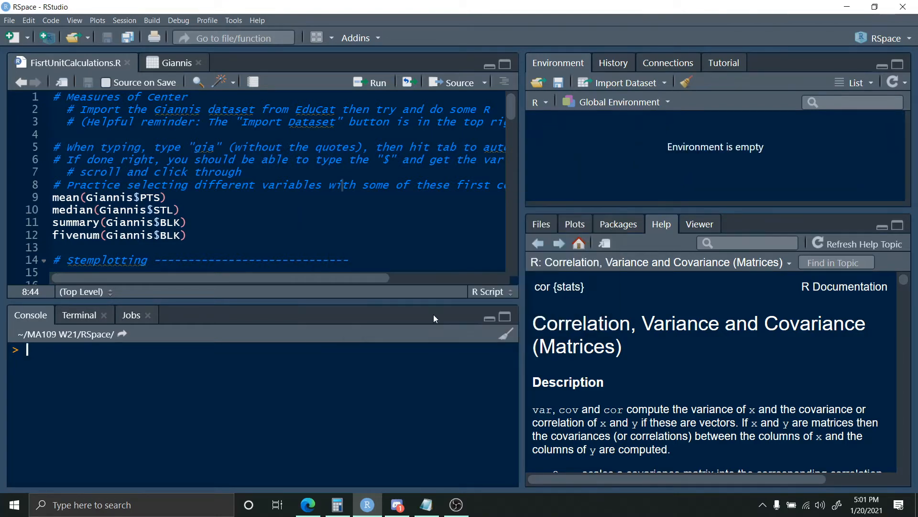
- Load Giannis (1).xlsx from the RSpace folder as the source file for an Excel data import
left_click(626, 87)
left_click(638, 146)
left_click(795, 116)
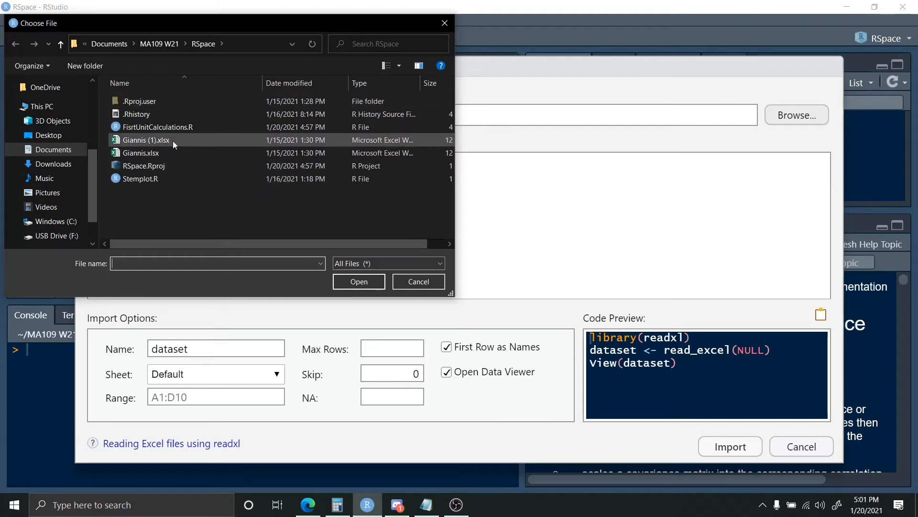
left_click(173, 141)
left_click(348, 282)
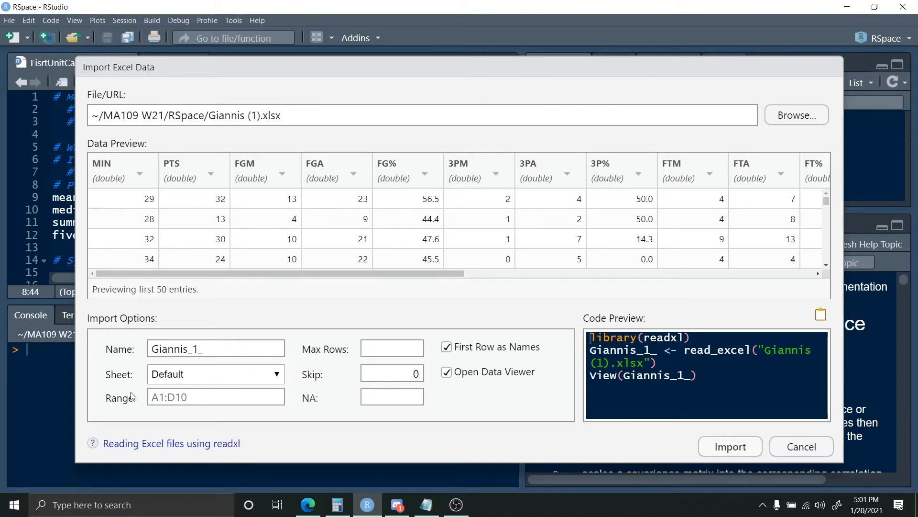
- Name the dataset Giannis_1_ and import it with its data viewer enabled
left_click(218, 351)
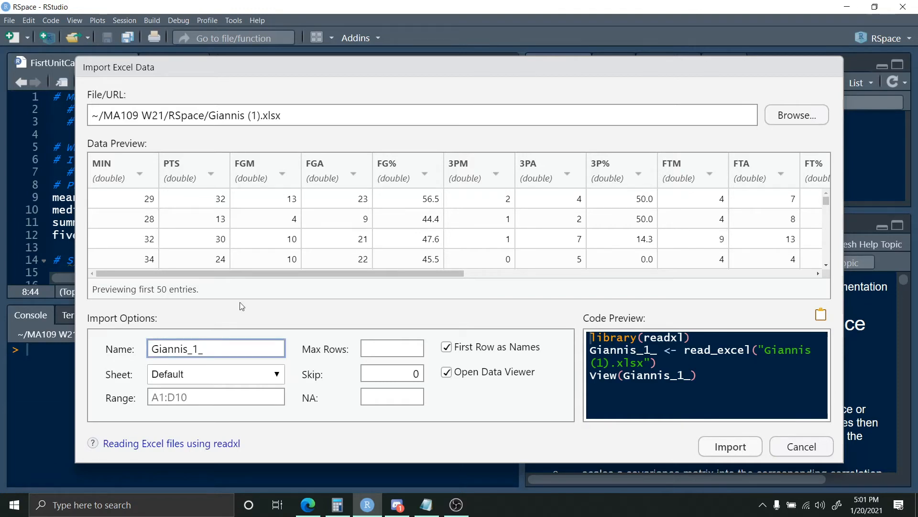
key("BackSpace")
key("BackSpace")
key("BackSpace")
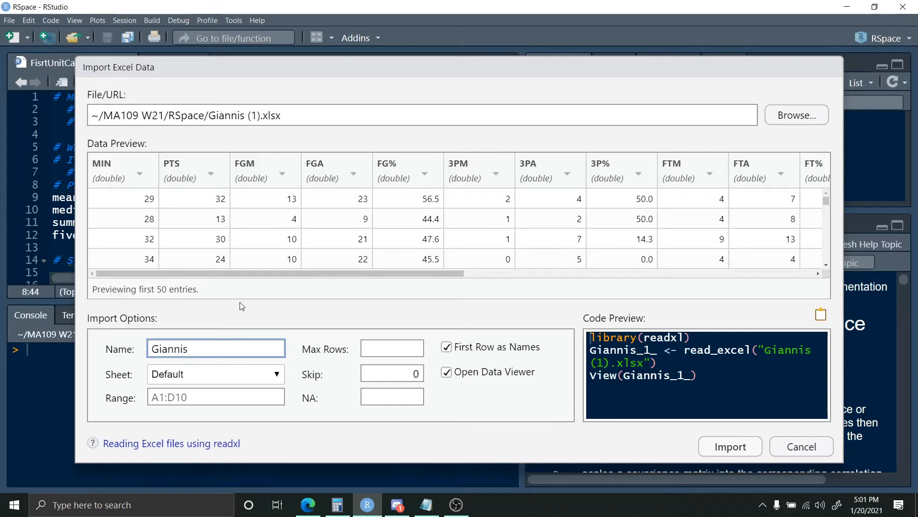
type("_")
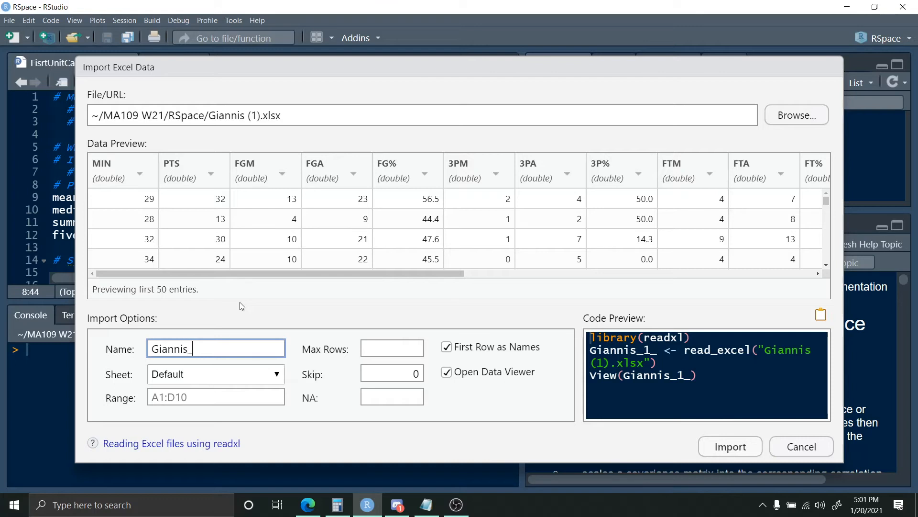
type("1_")
left_click(709, 446)
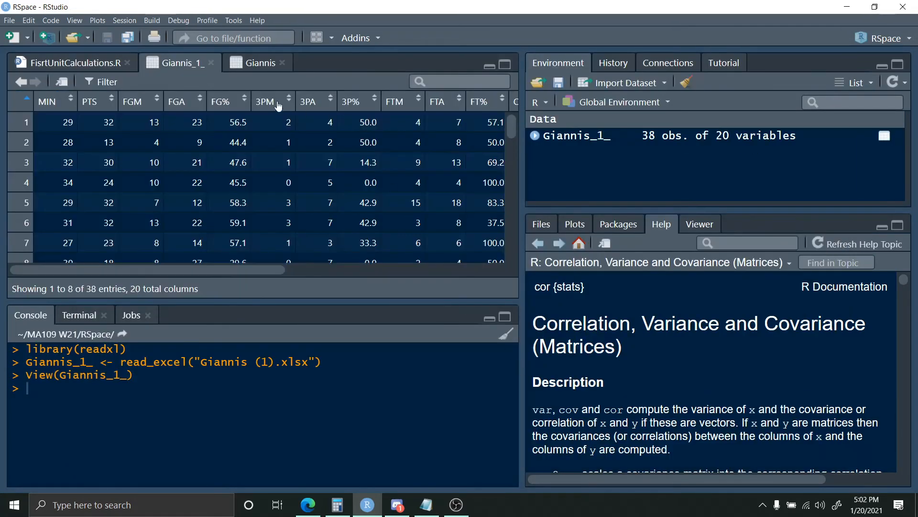
- Close the old Giannis data view and enter Giannis_1_ on a new first line of the FisrtUnitCalculations.R script
left_click(283, 63)
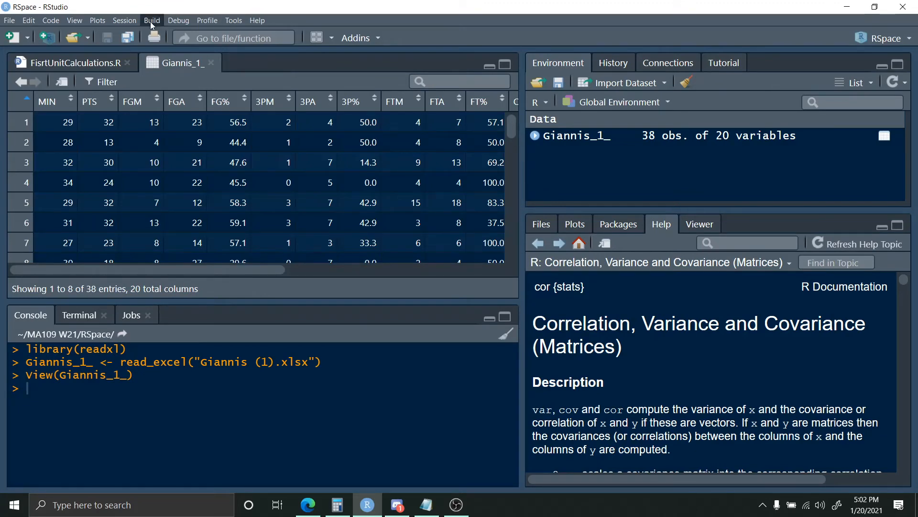
left_click(105, 63)
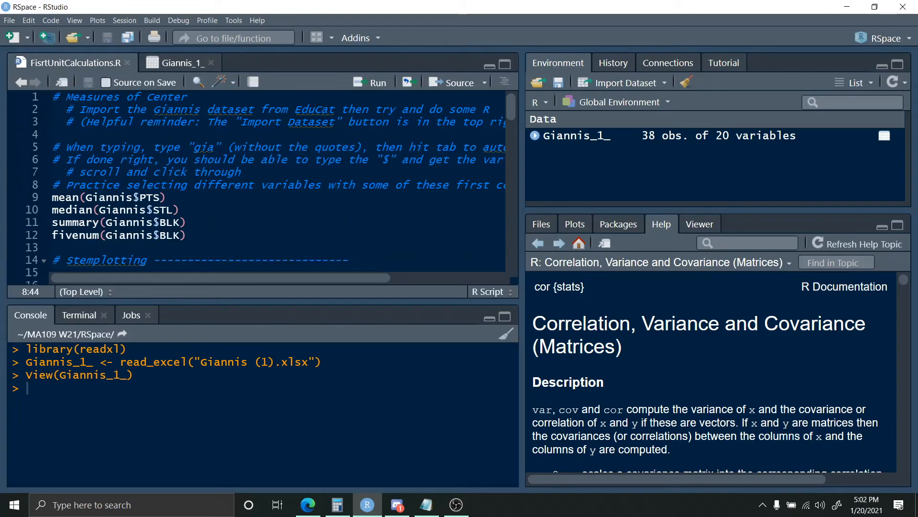
left_click(53, 97)
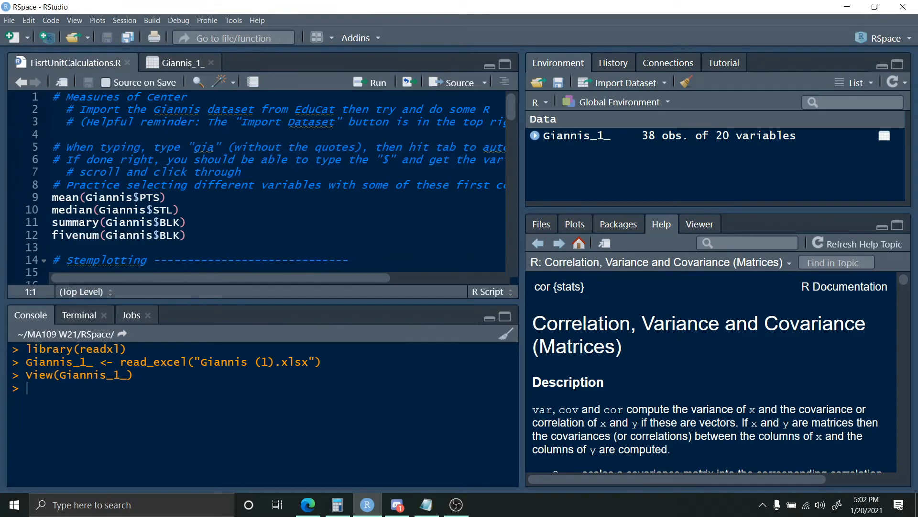
key("Return")
key("Up")
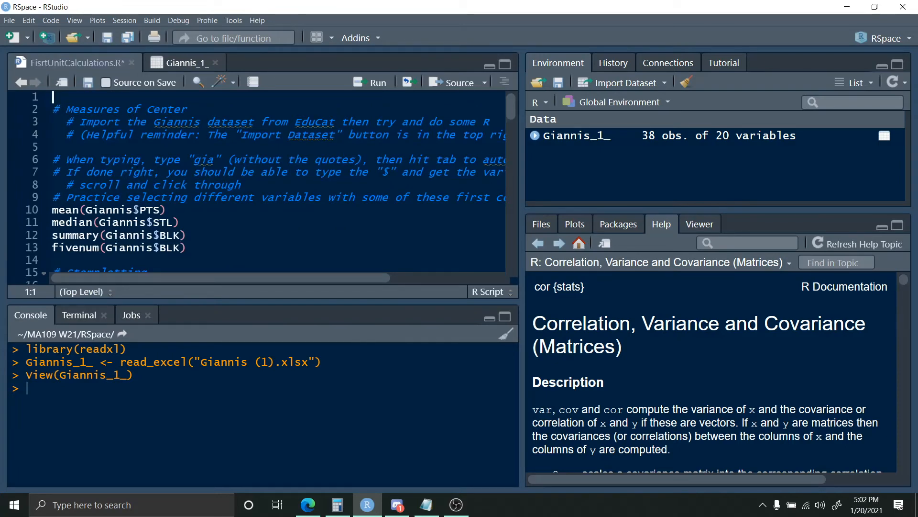
type("Giannis")
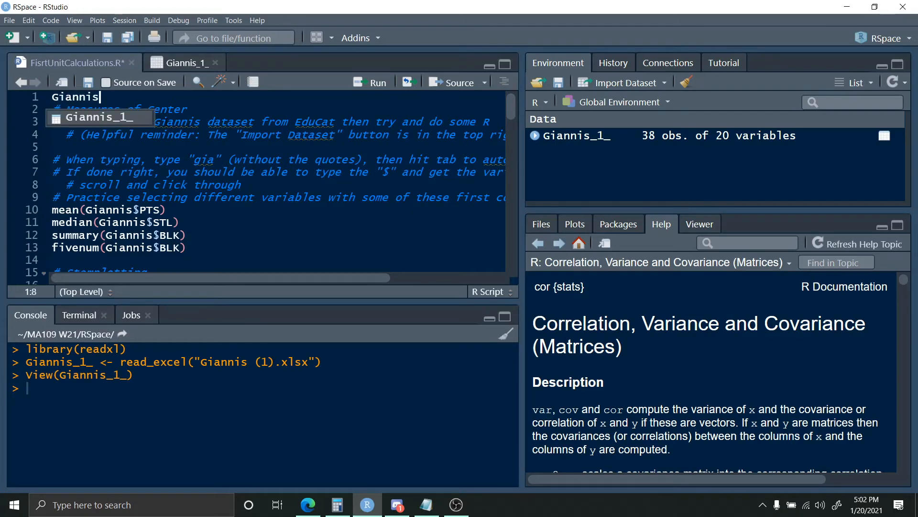
key("Tab")
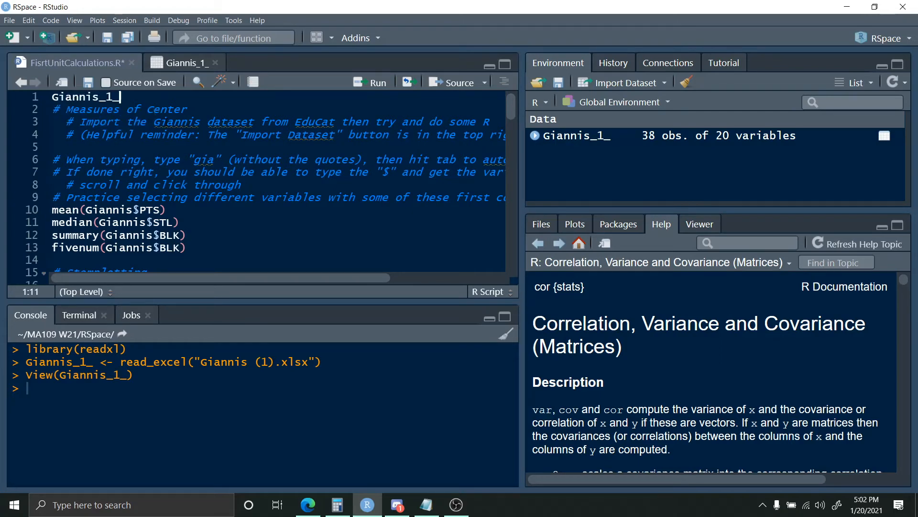
- Complete the script's first line so that it reads Giannis <- Giannis_1_
key("Left")
key("Left")
key("Left")
key("Left")
key("Left")
key("Left")
key("Left")
key("Left")
key("Left")
key("Left")
type("<-")
key("Left")
key("Left")
key("Left")
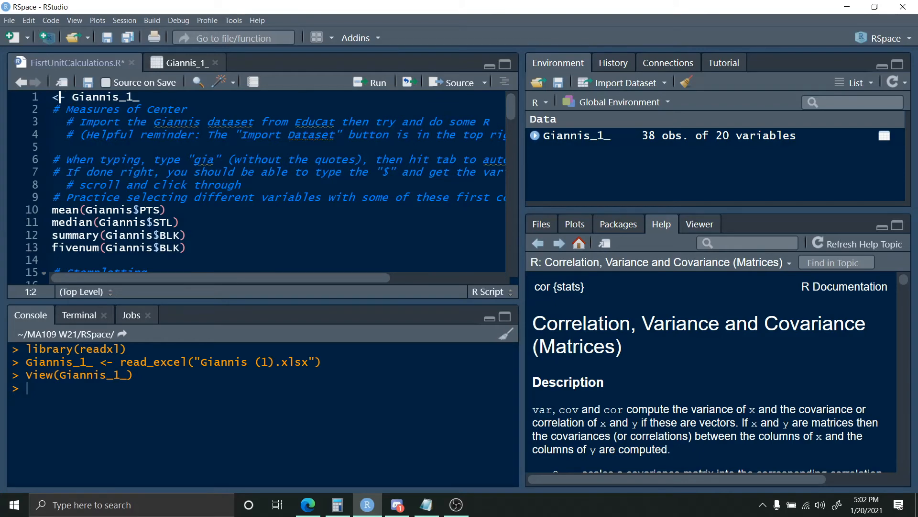
type("Giannis")
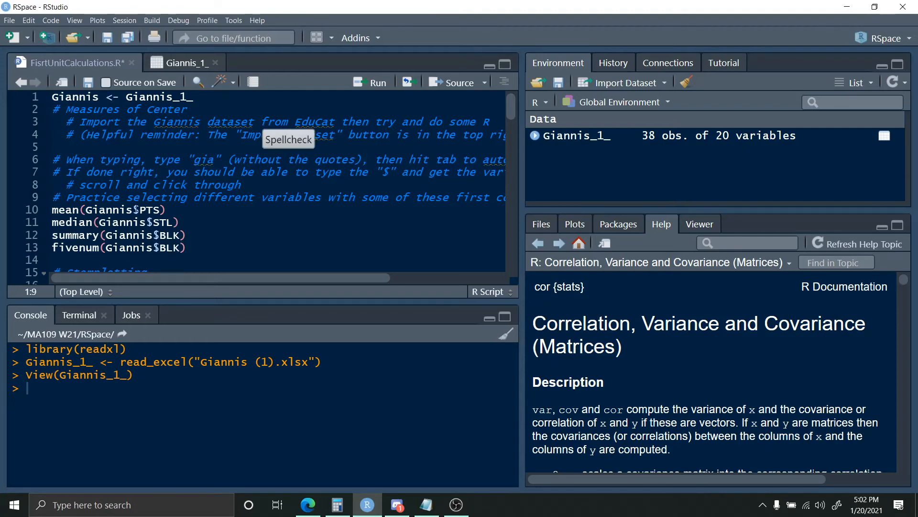
- Run the first line of the script to assign the Giannis_1_ data to Giannis
scroll(287, 134, "down", 1)
scroll(287, 134, "down", 1)
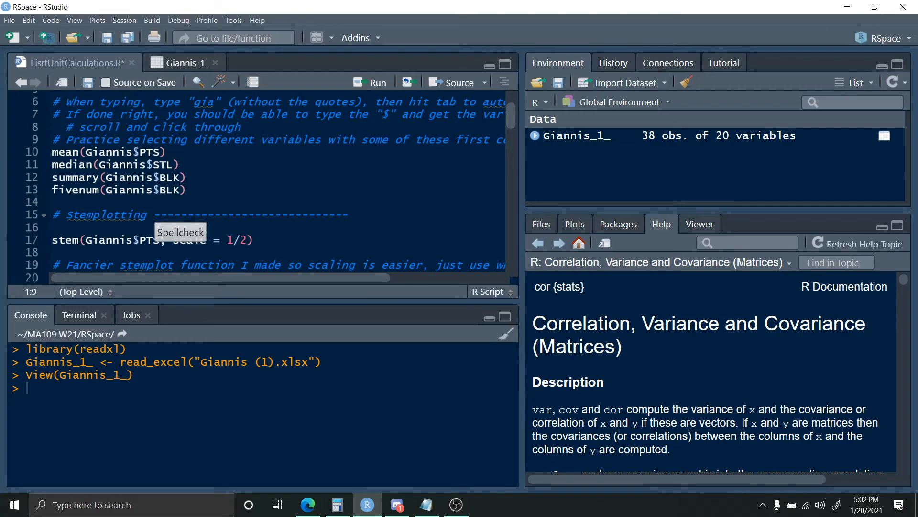
scroll(136, 135, "down", 1)
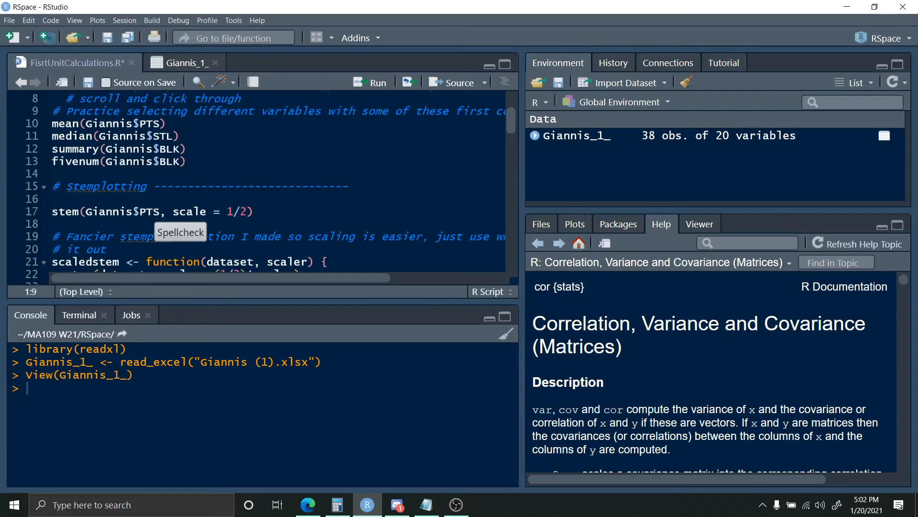
scroll(185, 127, "up", 3)
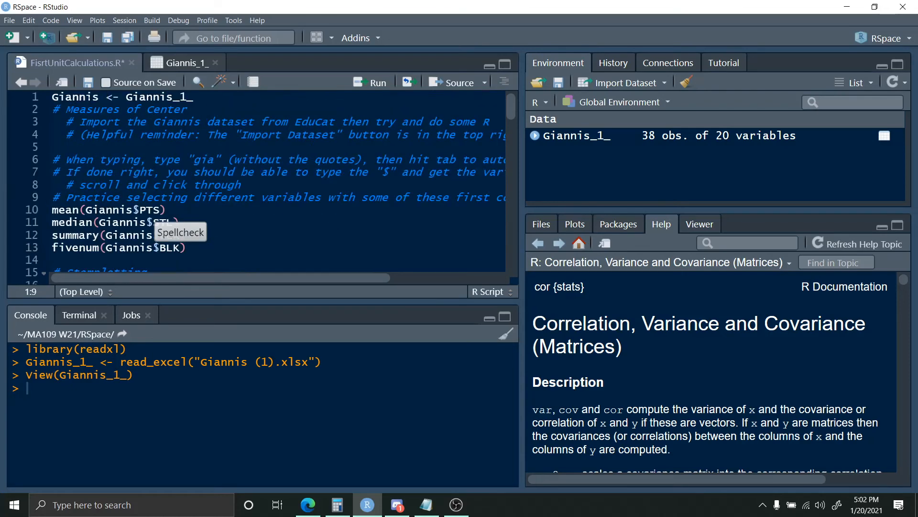
key("Left")
key("Left")
key("Left")
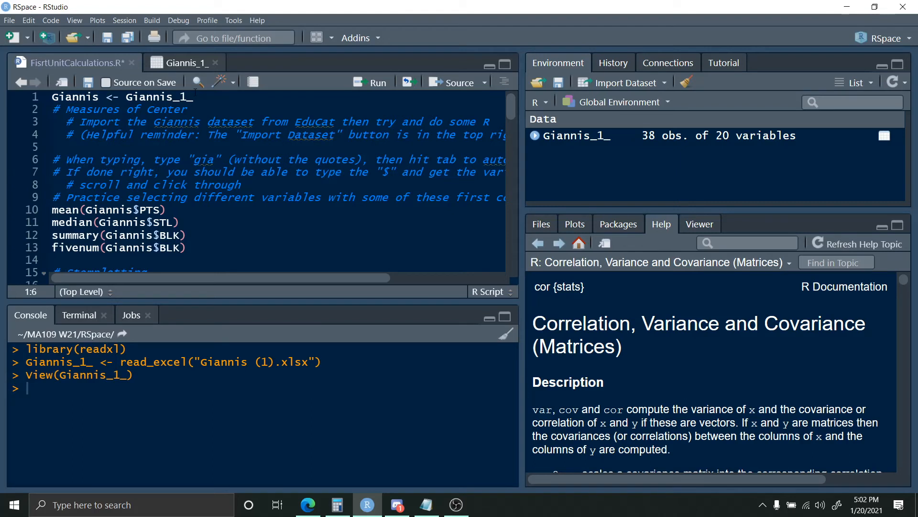
key("ctrl+Return")
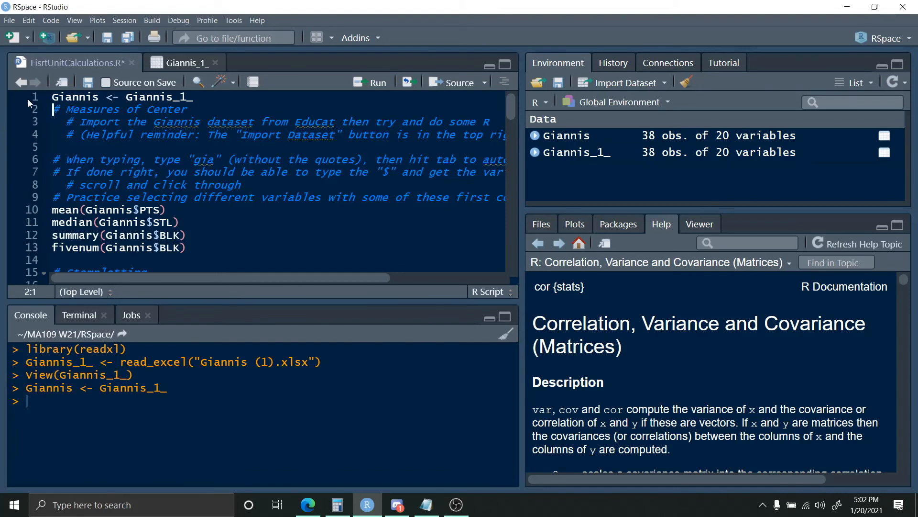
- Delete the assignment line from the script and source the whole script with echo
key("shift+Up")
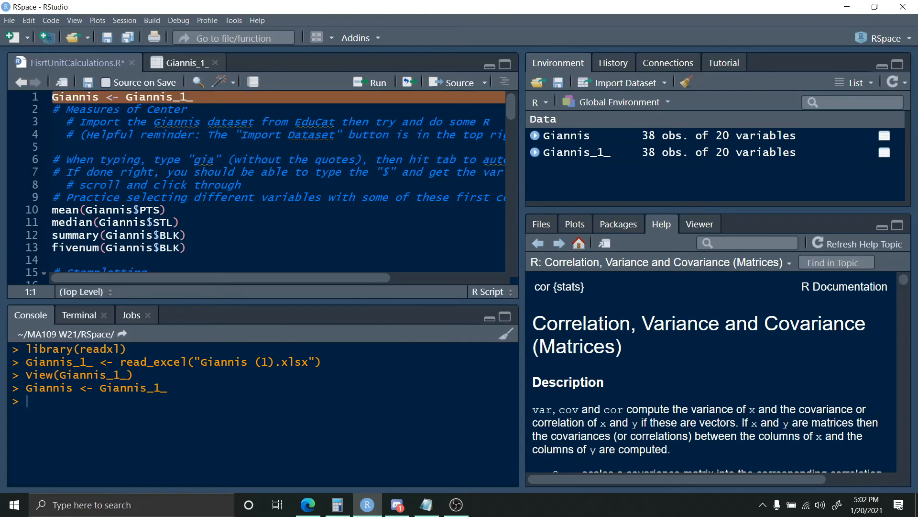
key("BackSpace")
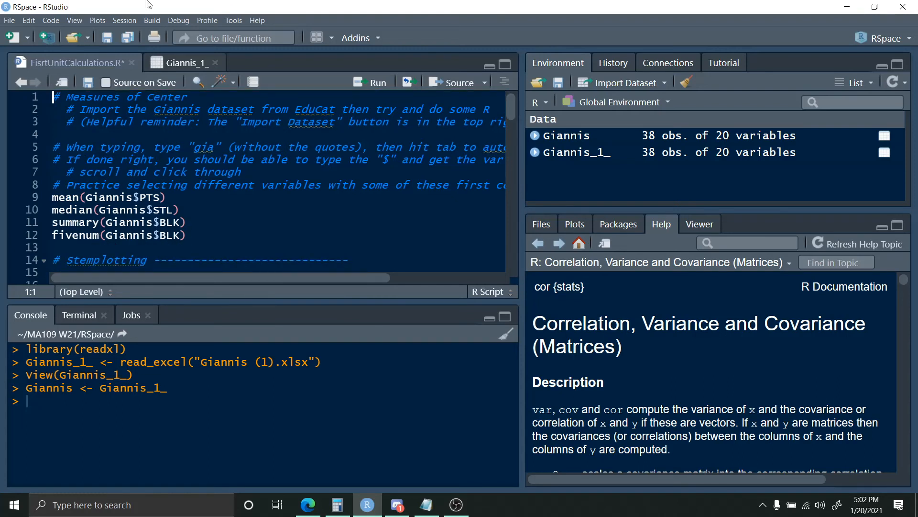
left_click(484, 81)
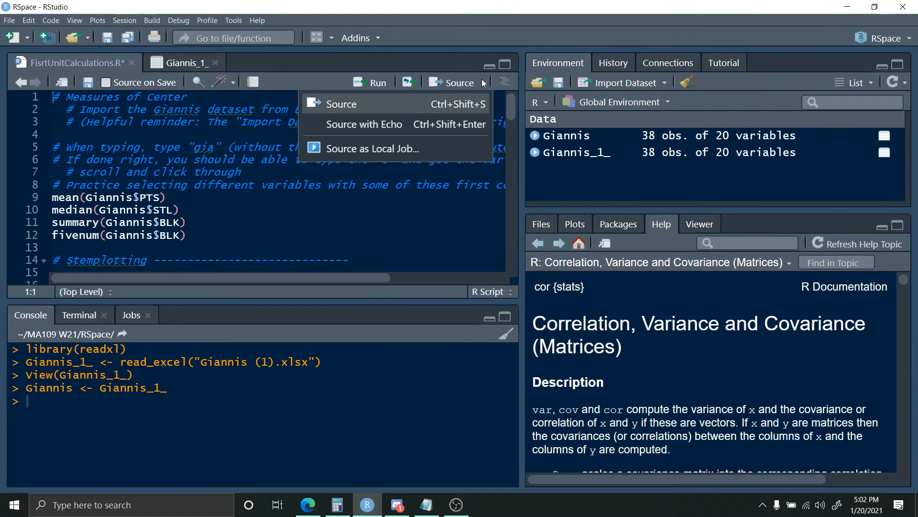
left_click(429, 123)
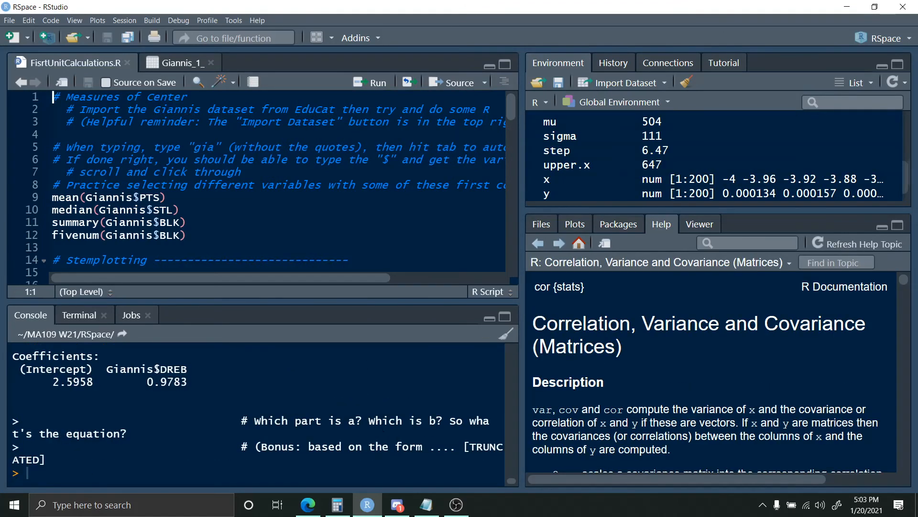
- Maximize and widen the console, and review the script's output through to the closing question about the equation
left_click(506, 317)
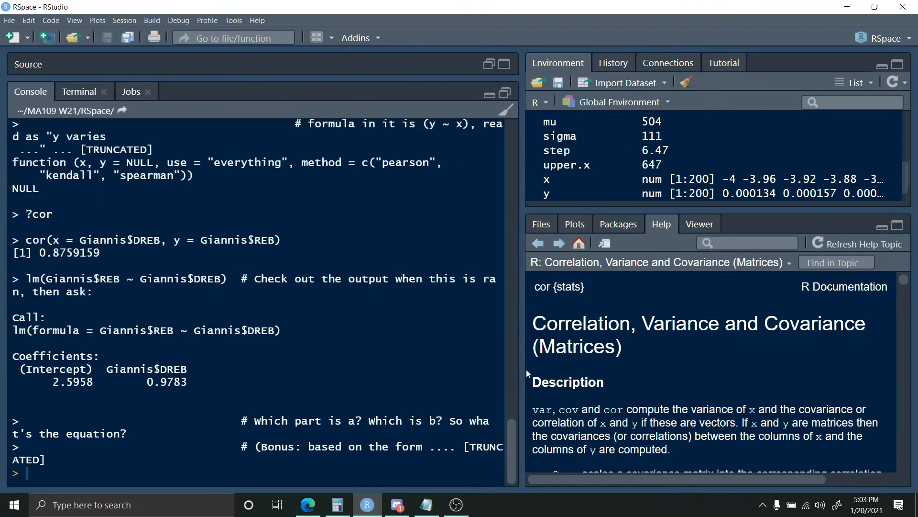
left_click_drag(522, 368, 785, 345)
scroll(572, 359, "up", 5)
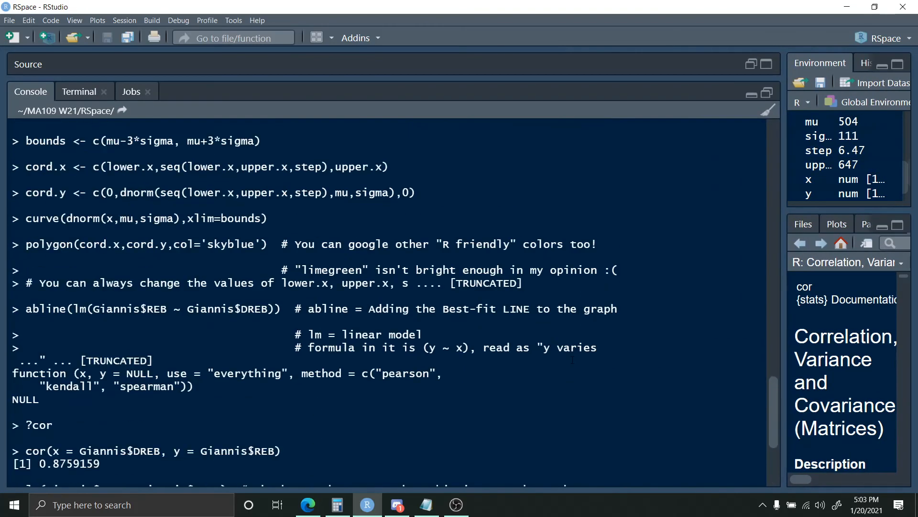
scroll(572, 359, "up", 2)
scroll(569, 351, "down", 4)
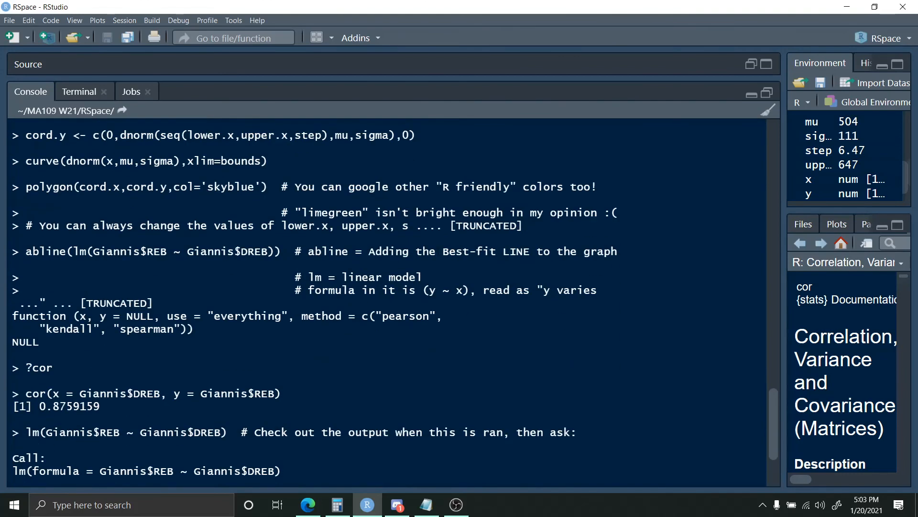
scroll(438, 251, "down", 3)
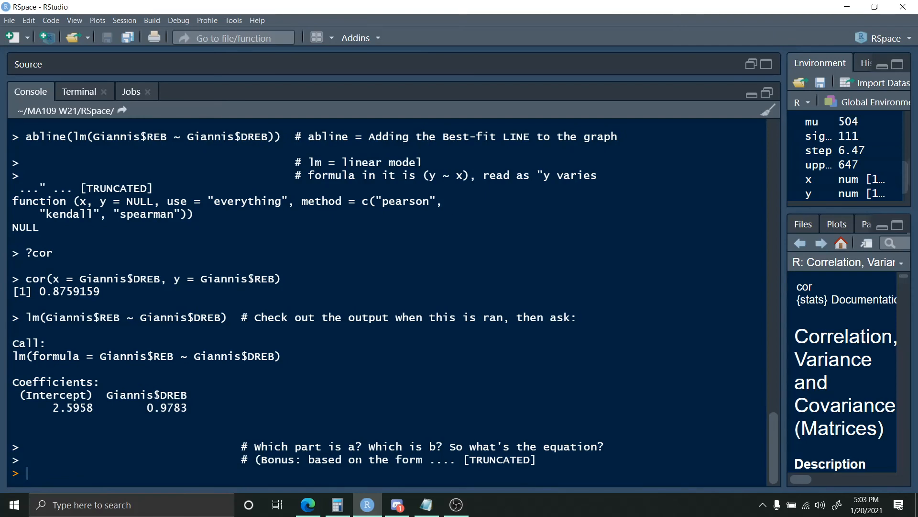
left_click_drag(254, 446, 605, 446)
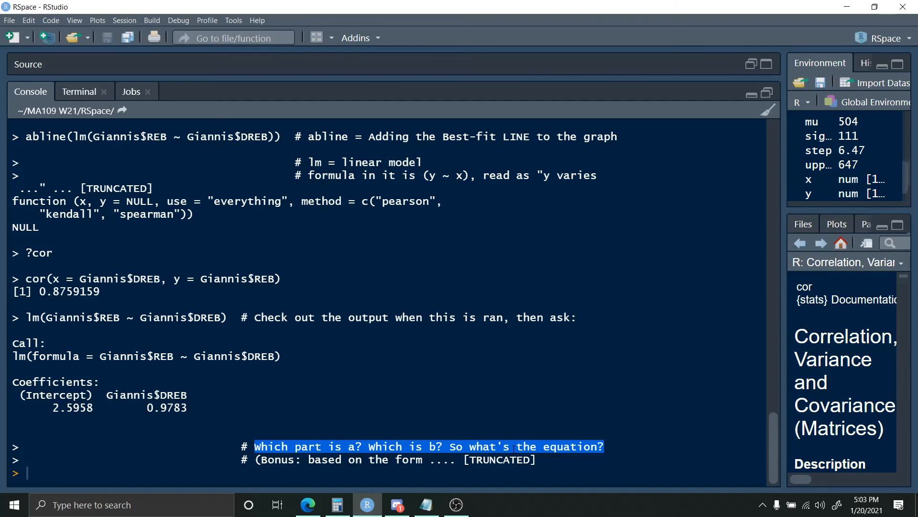
- Copy the entire console output, switch to the untitled Notepad document, and replace its text with the copied output
left_click_drag(555, 459, 29, 26)
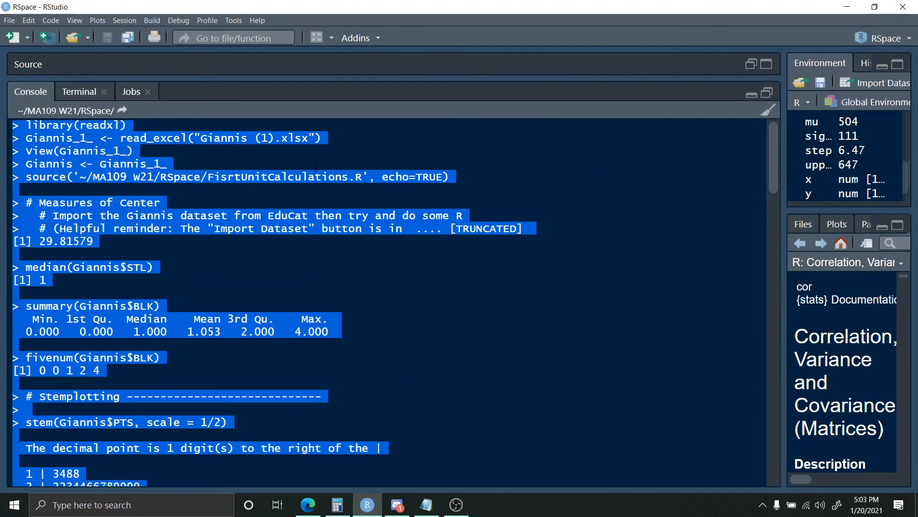
left_click(426, 505)
left_click(449, 225)
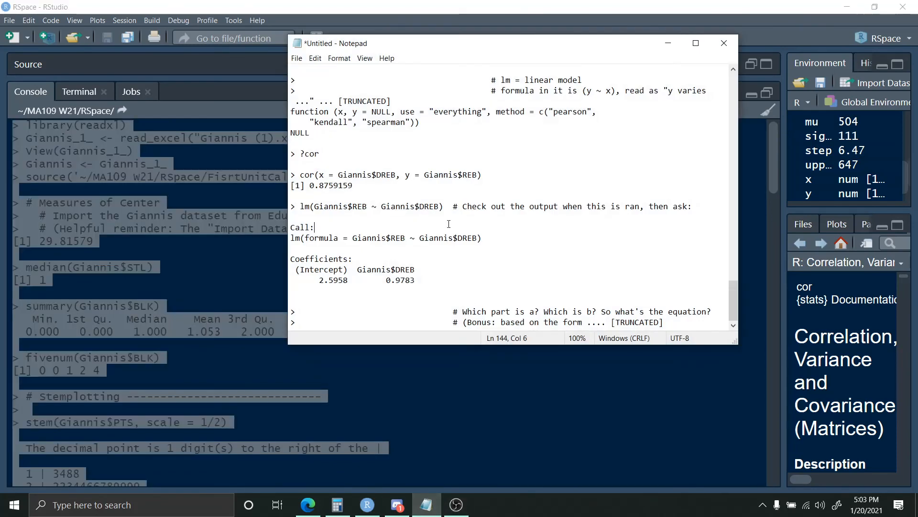
key("ctrl+End")
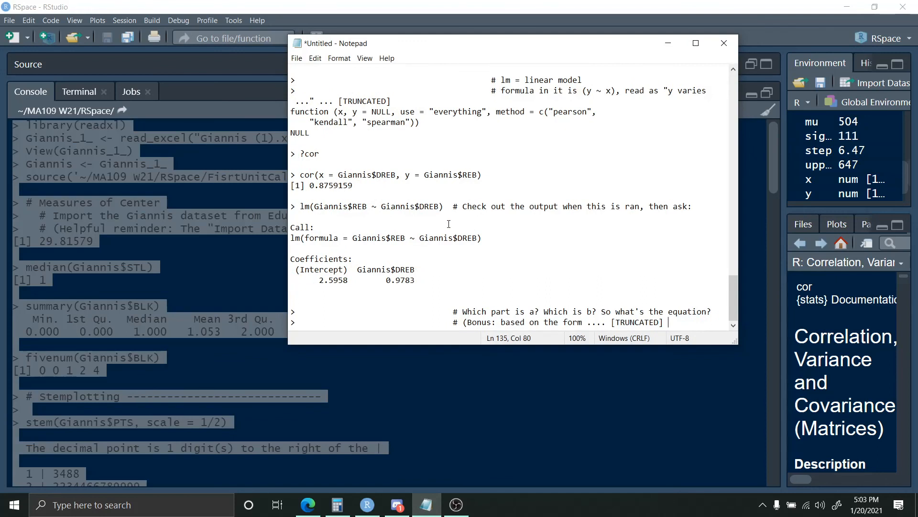